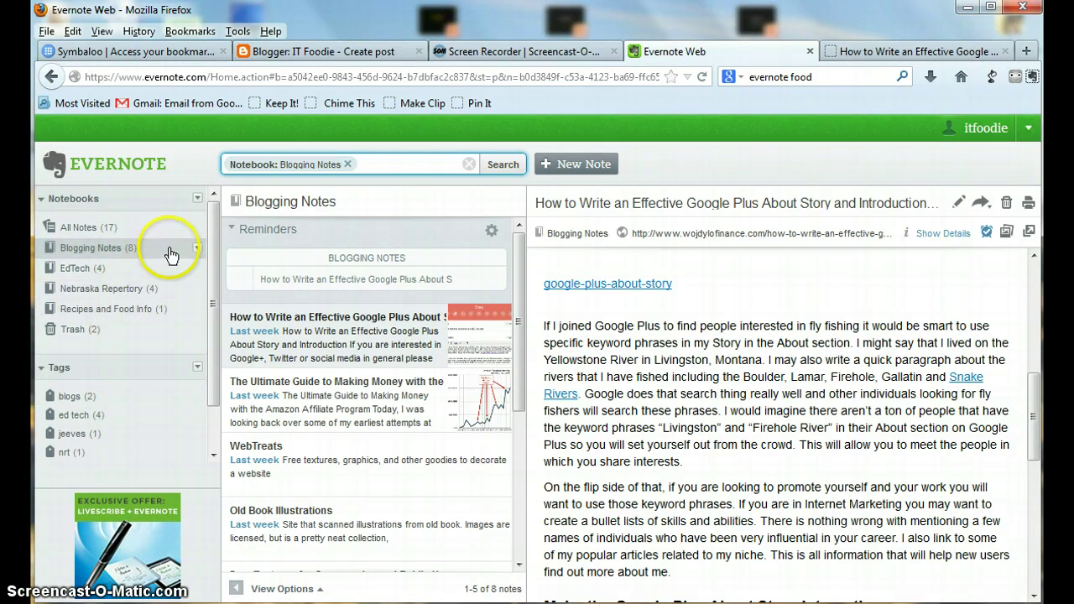
Look over the notebook, tag and search options, then start a blank Untitled note in Blogging Notes
click(197, 201)
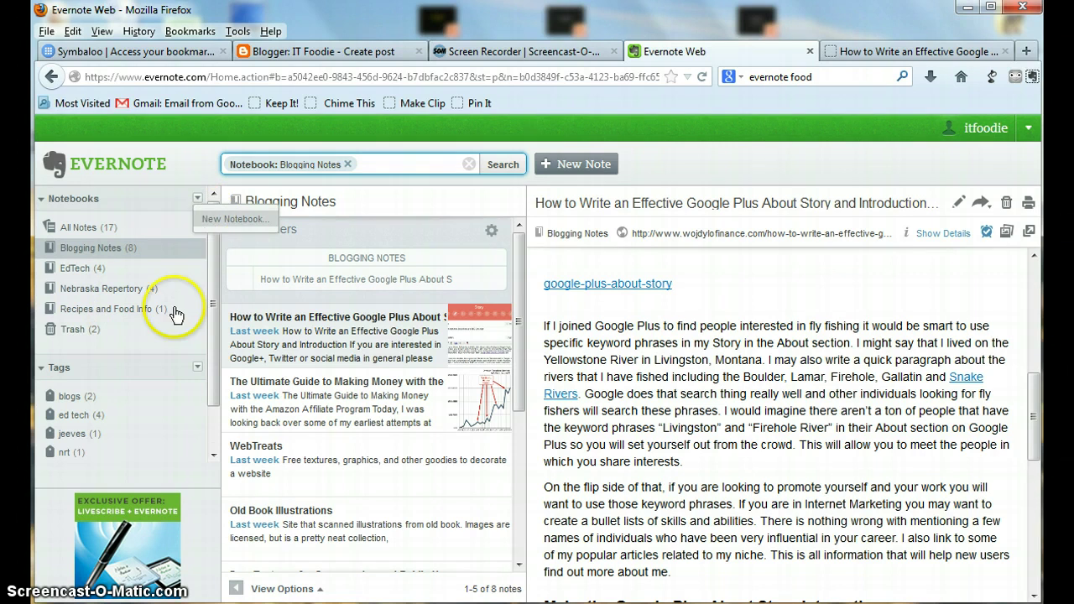
click(198, 368)
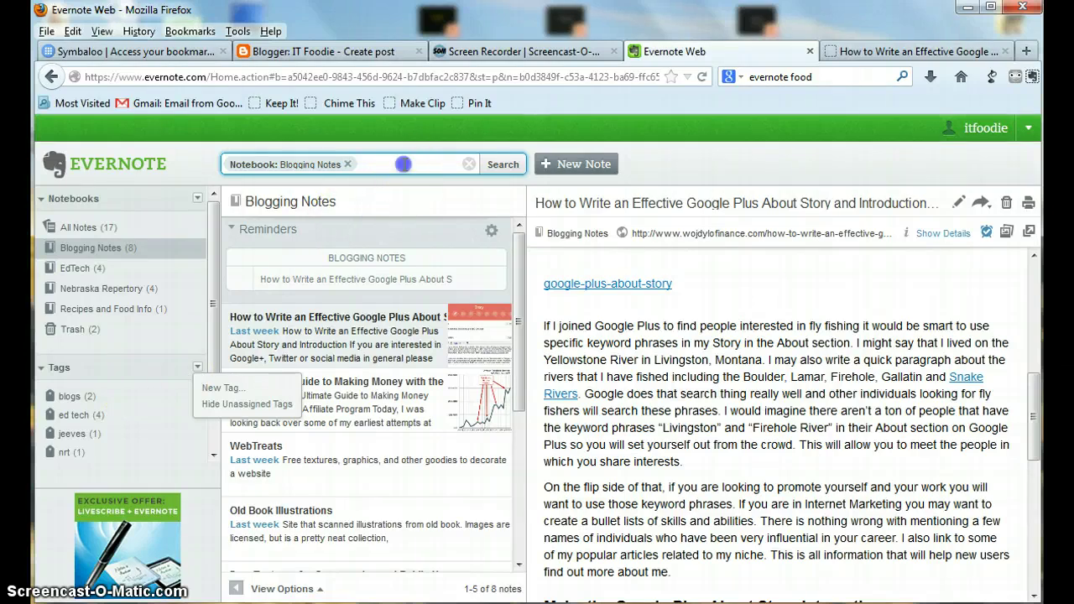
click(404, 164)
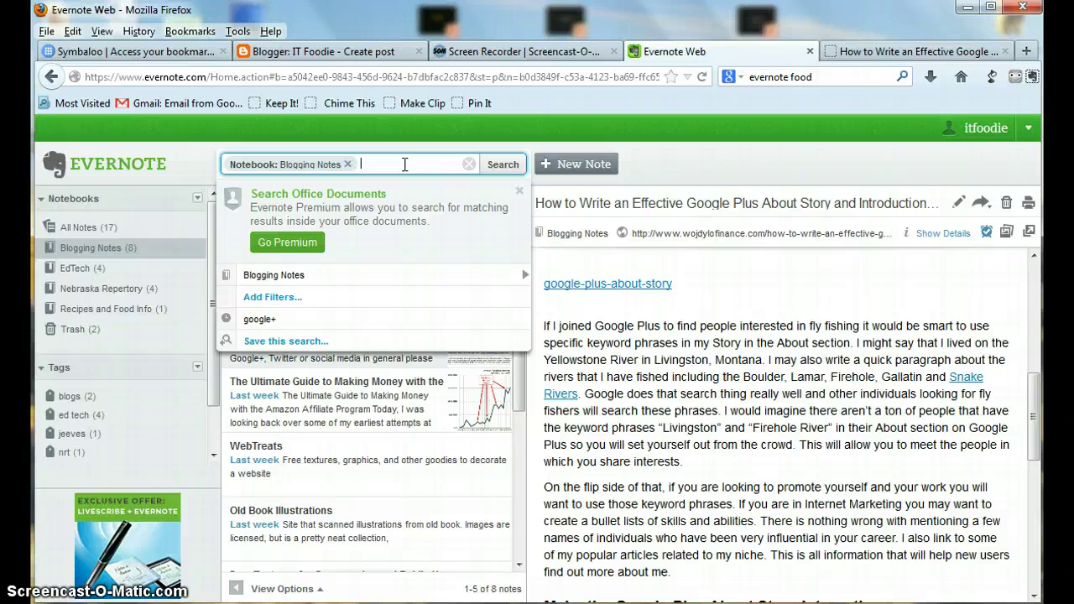
click(739, 144)
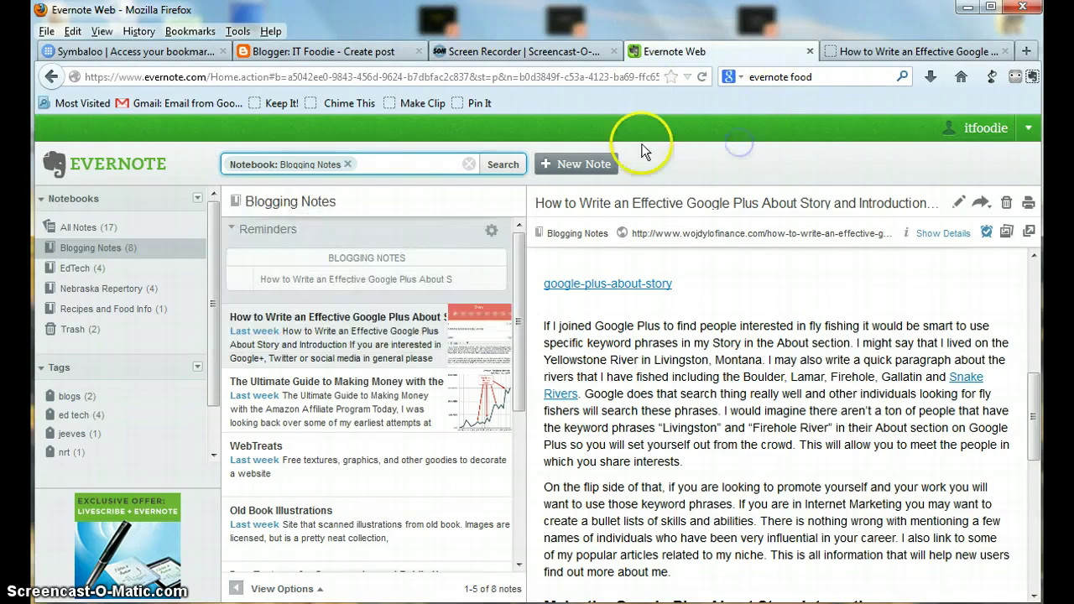
click(573, 166)
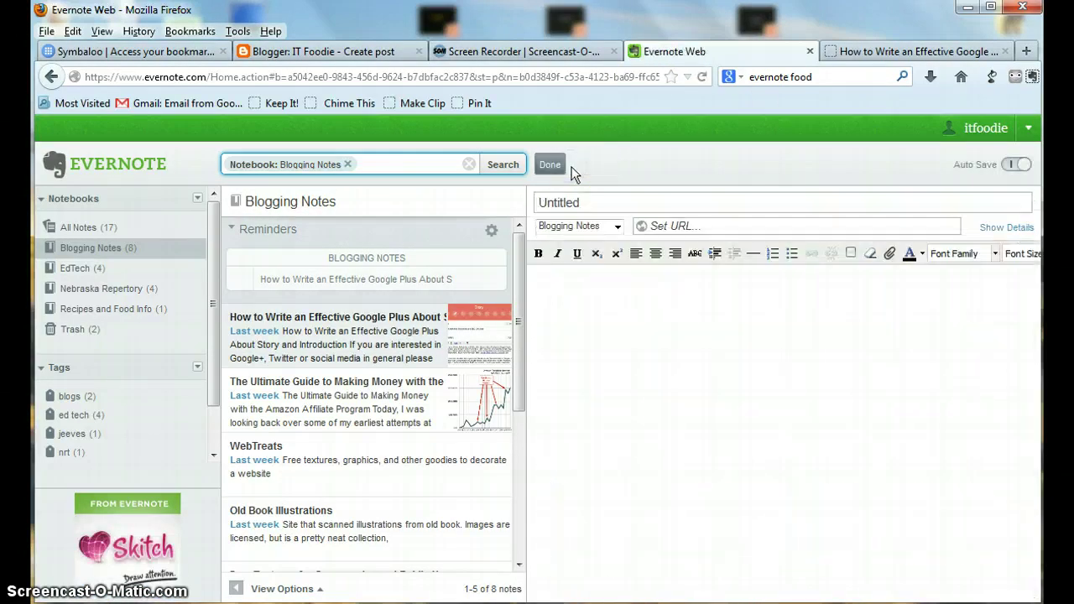
click(577, 202)
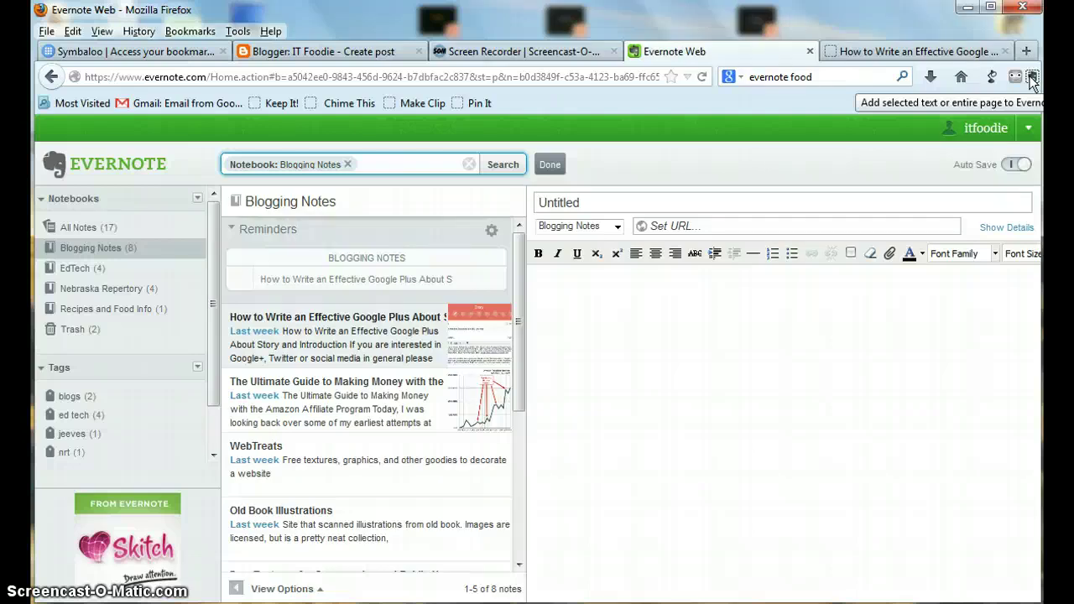
Open the Google Plus About Story article in Clearly's reading view and clip it to Evernote
click(864, 52)
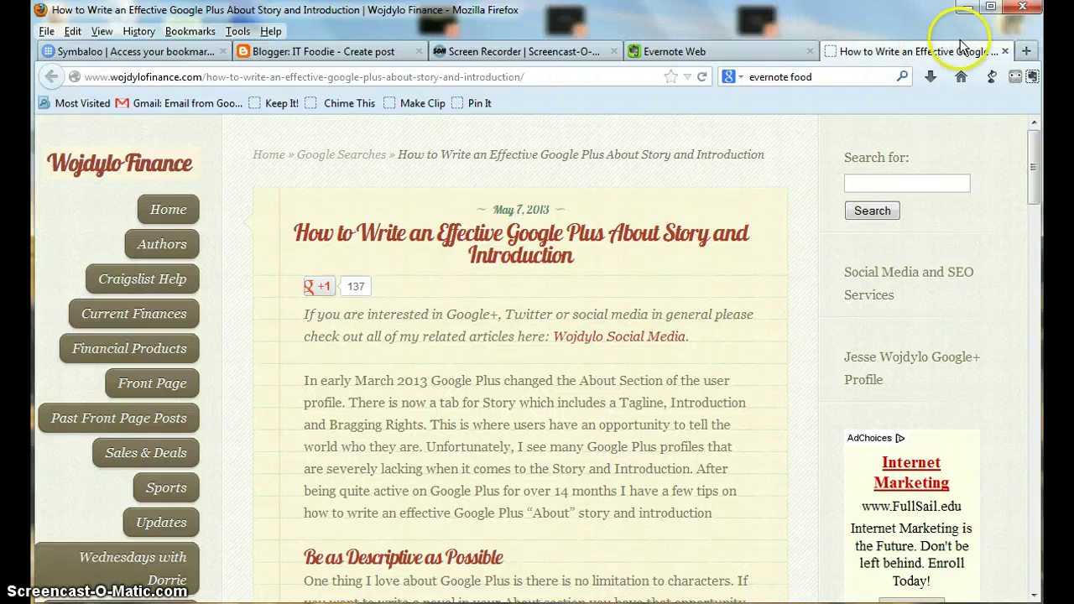
click(992, 77)
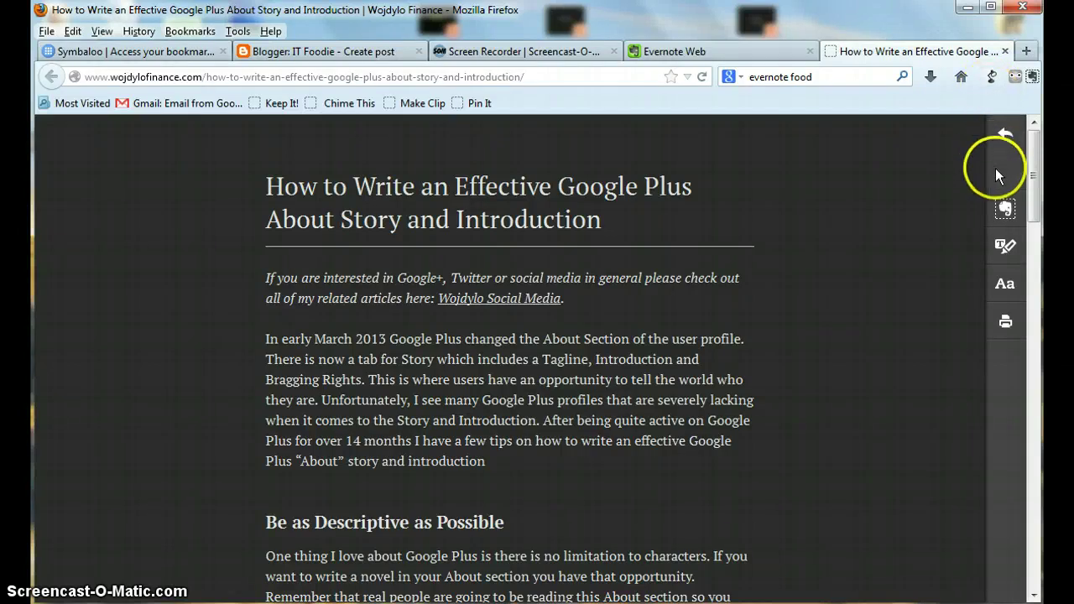
click(1005, 207)
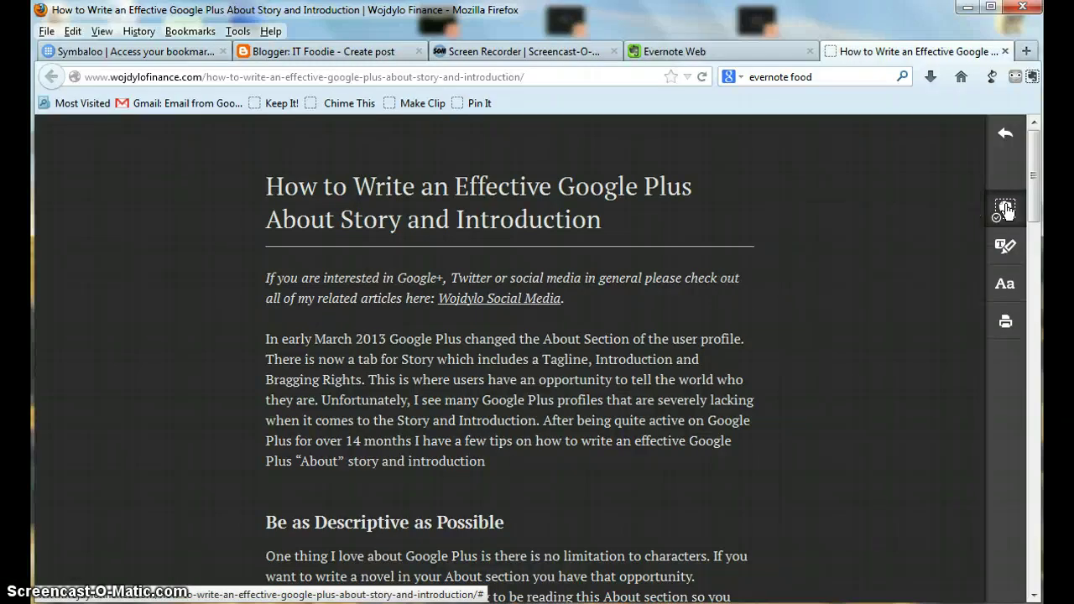
Highlight the phrase "you will want to use those keyword phrases." in the Clearly article
click(1006, 246)
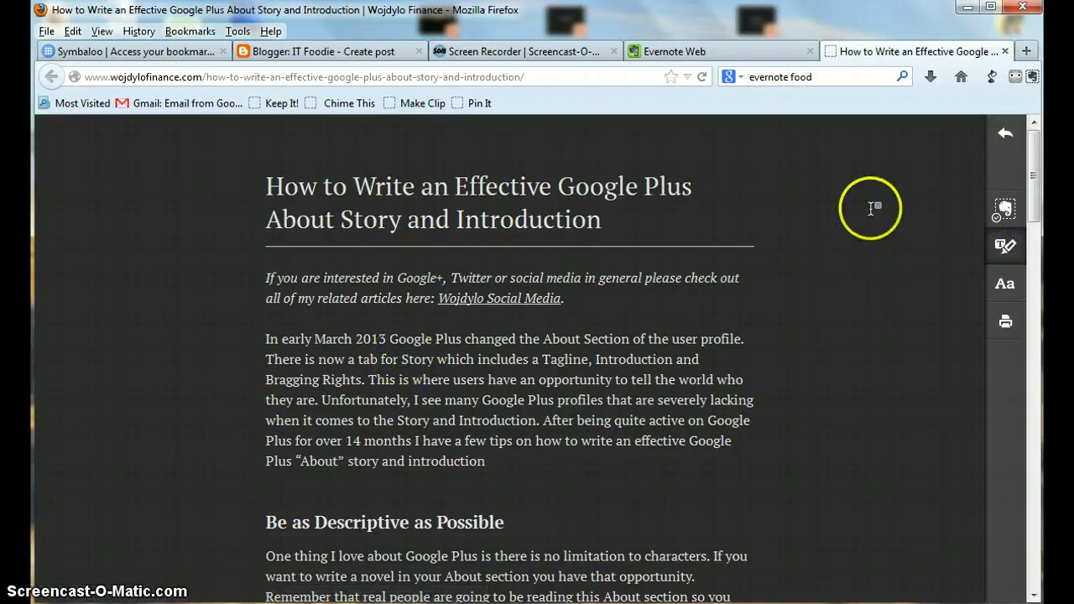
drag(1037, 178, 1037, 404)
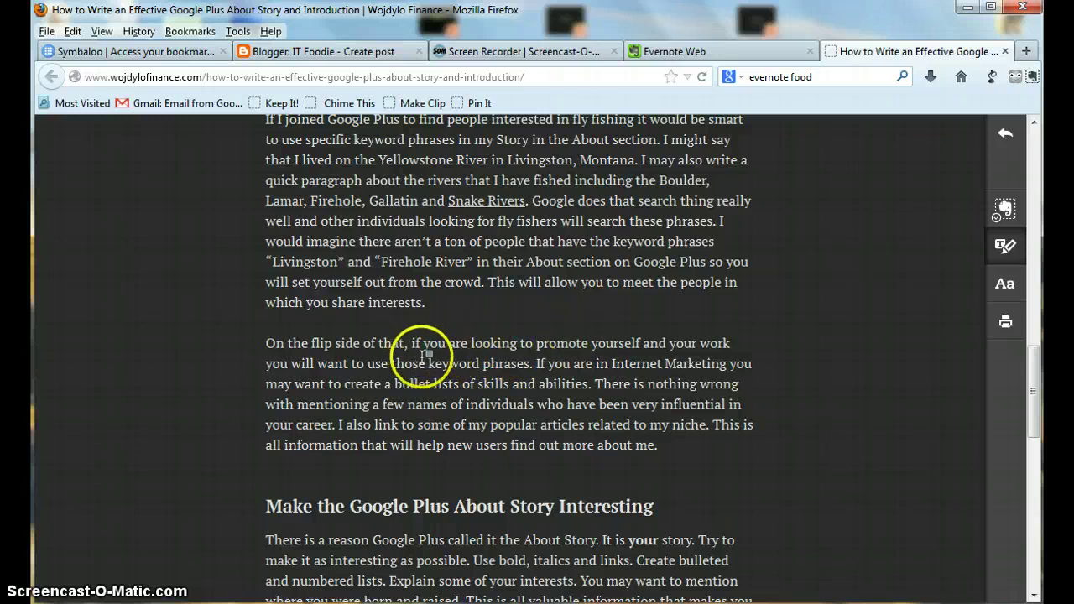
drag(265, 364, 535, 363)
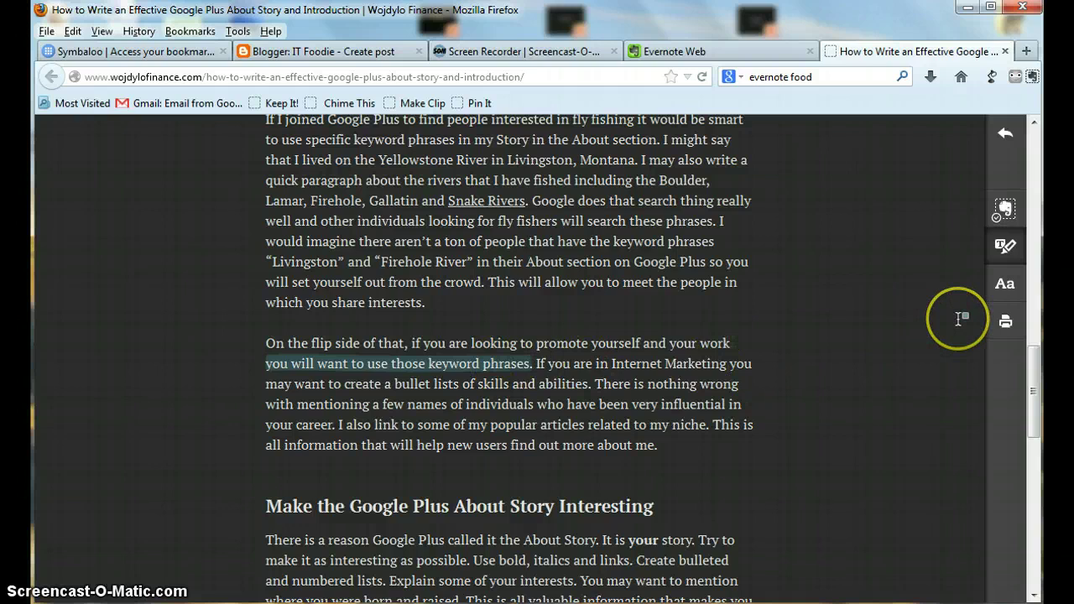
Switch the Clearly article to the Notable theme, then exit to the original page
click(1004, 288)
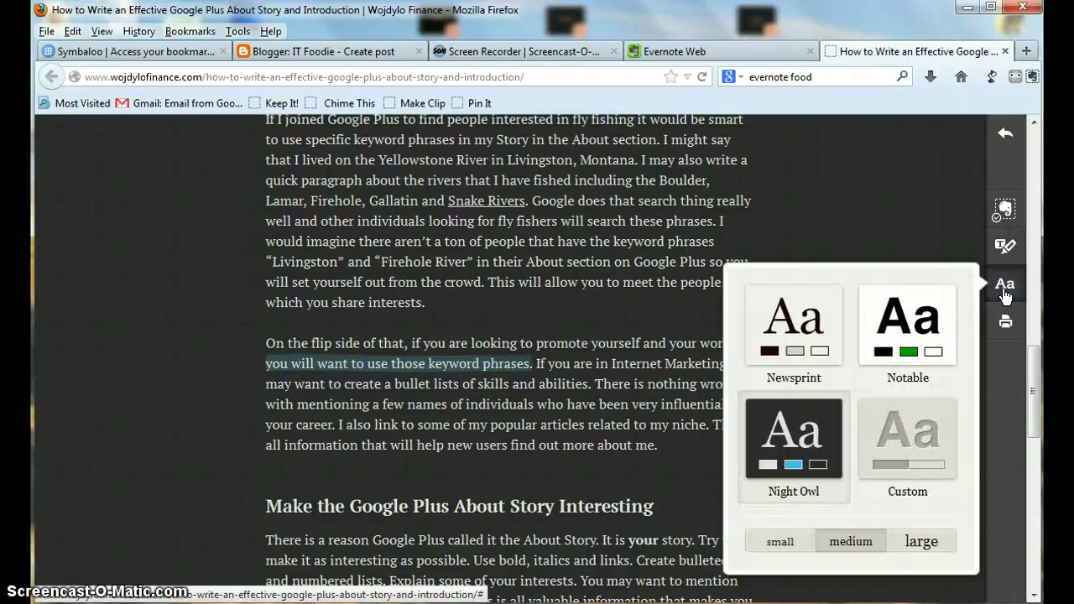
click(916, 310)
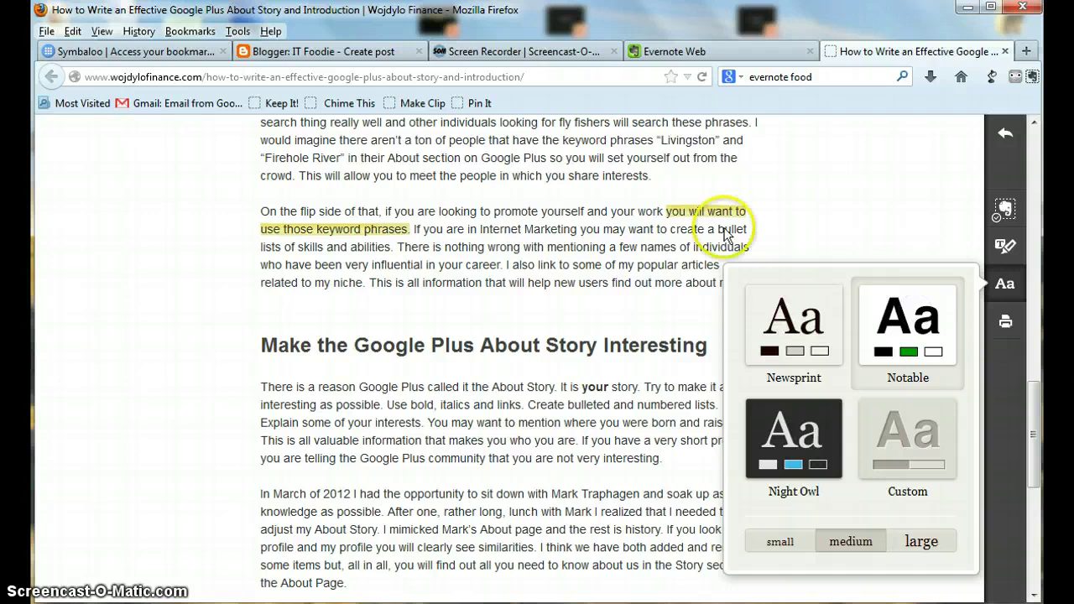
click(802, 222)
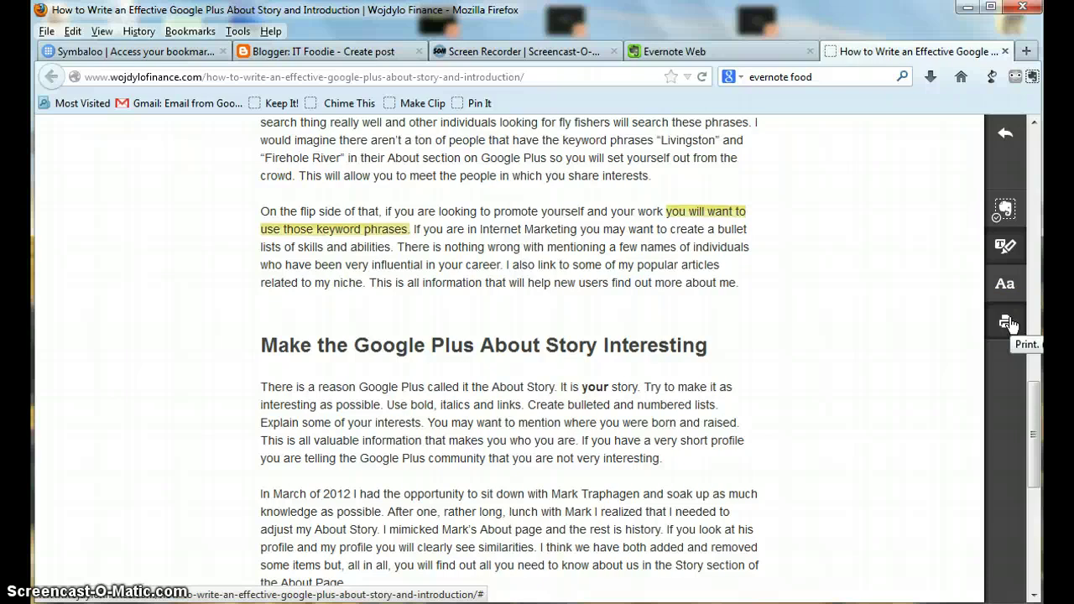
click(1005, 137)
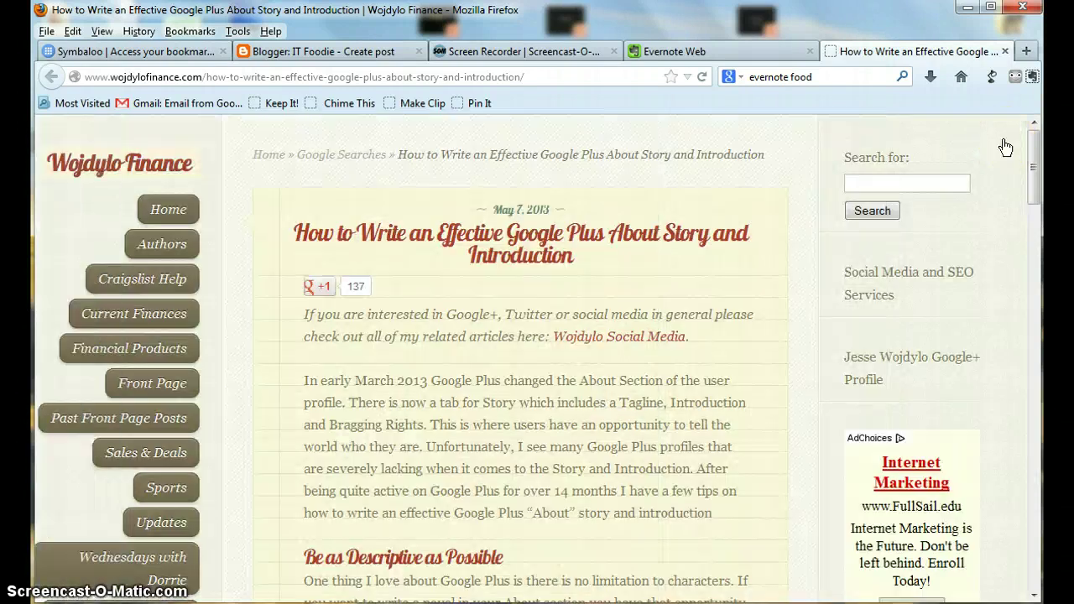
Open the Web Clipper on the Google Plus post and set the destination notebook to Blogging Notes
click(1032, 77)
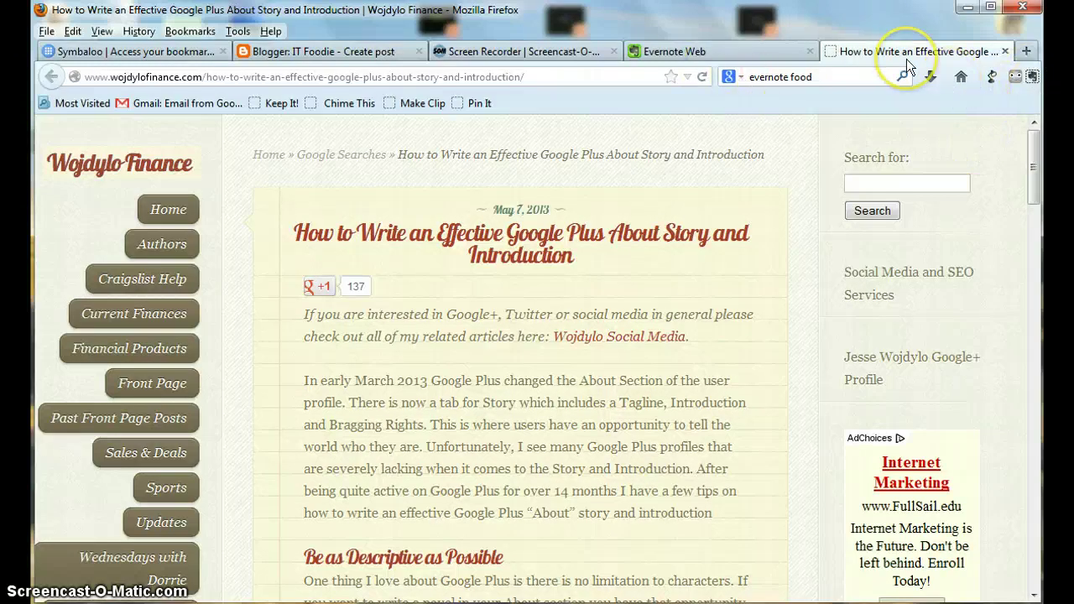
click(1032, 77)
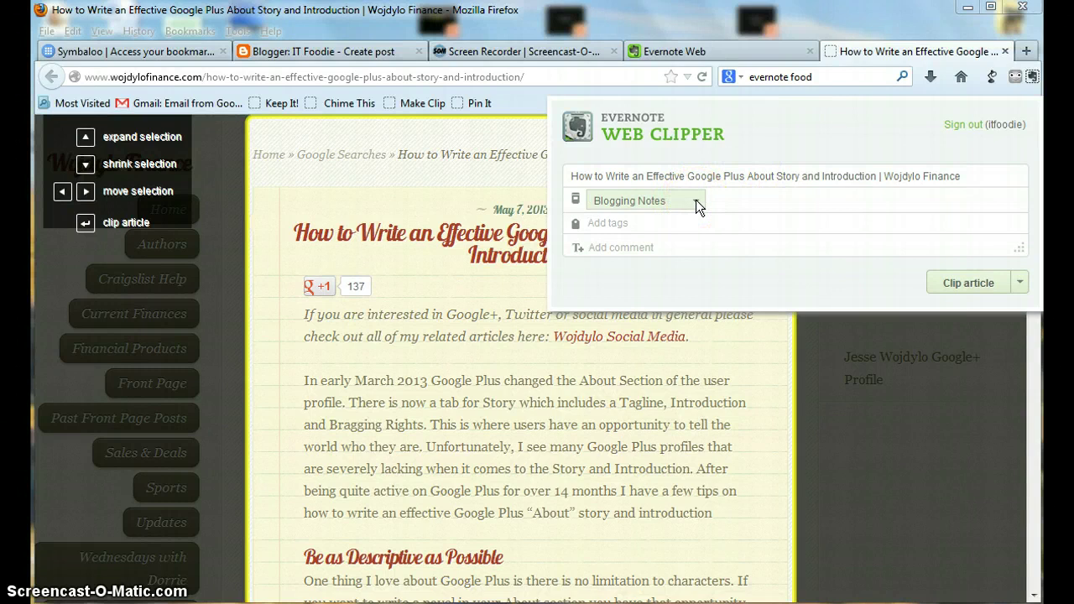
click(695, 200)
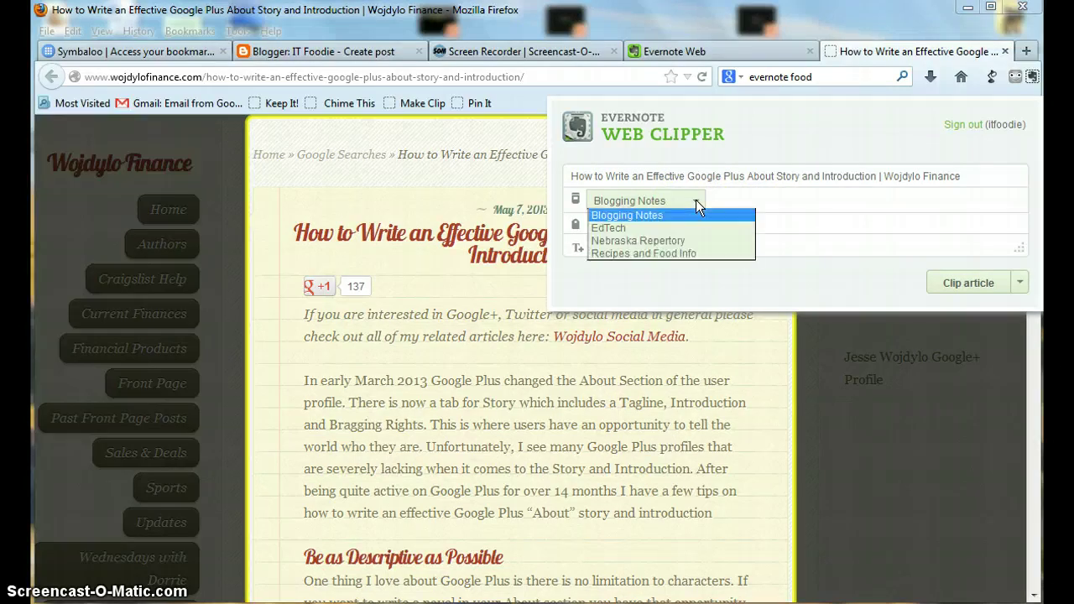
click(747, 190)
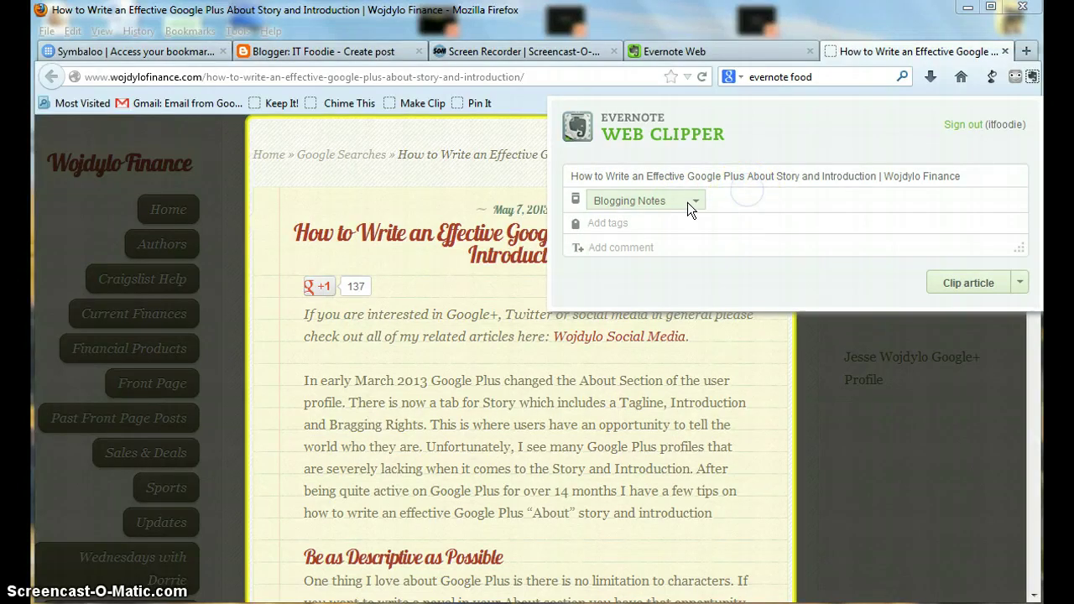
click(661, 218)
Tag the clip with google+ and marketing
click(652, 220)
text(google +)
key(Return)
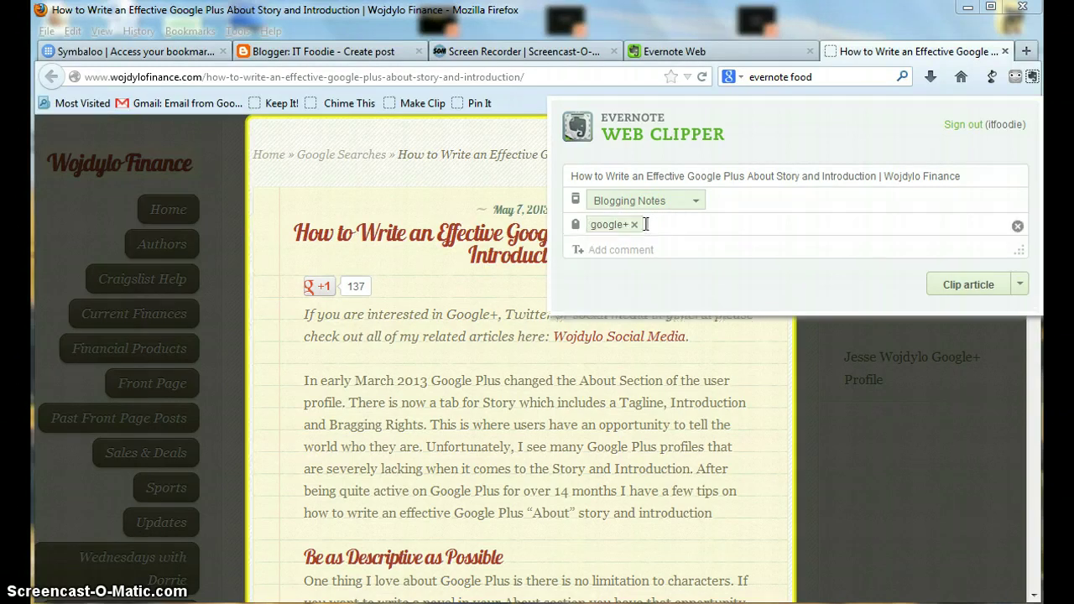
text(marketing,)
key(Return)
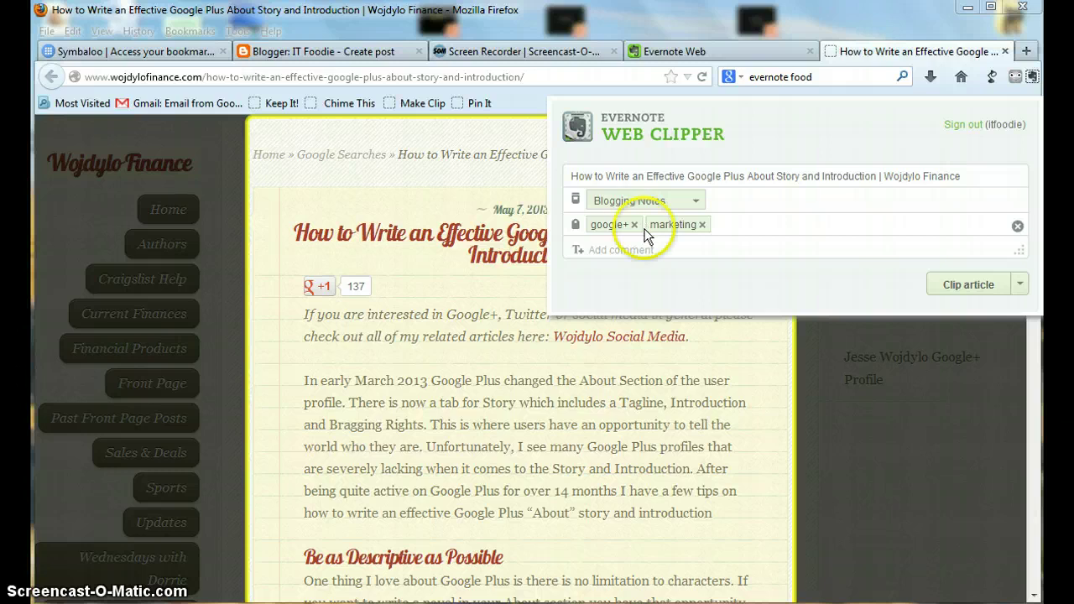
Add the comment 'Great article on how to write you "Story" in Google+' to the clip
click(645, 245)
click(649, 247)
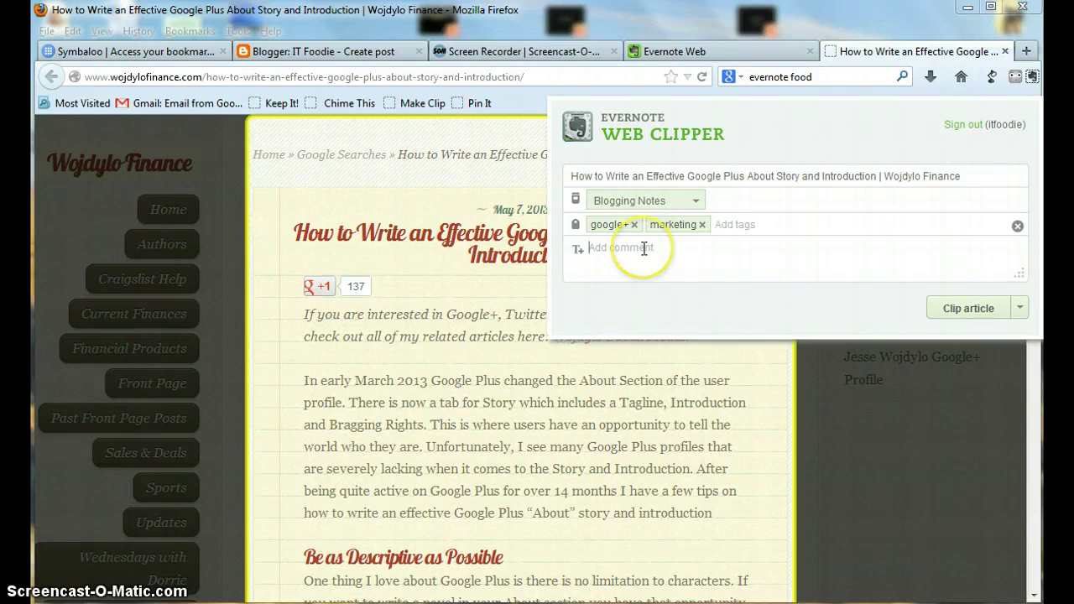
text(Great ar)
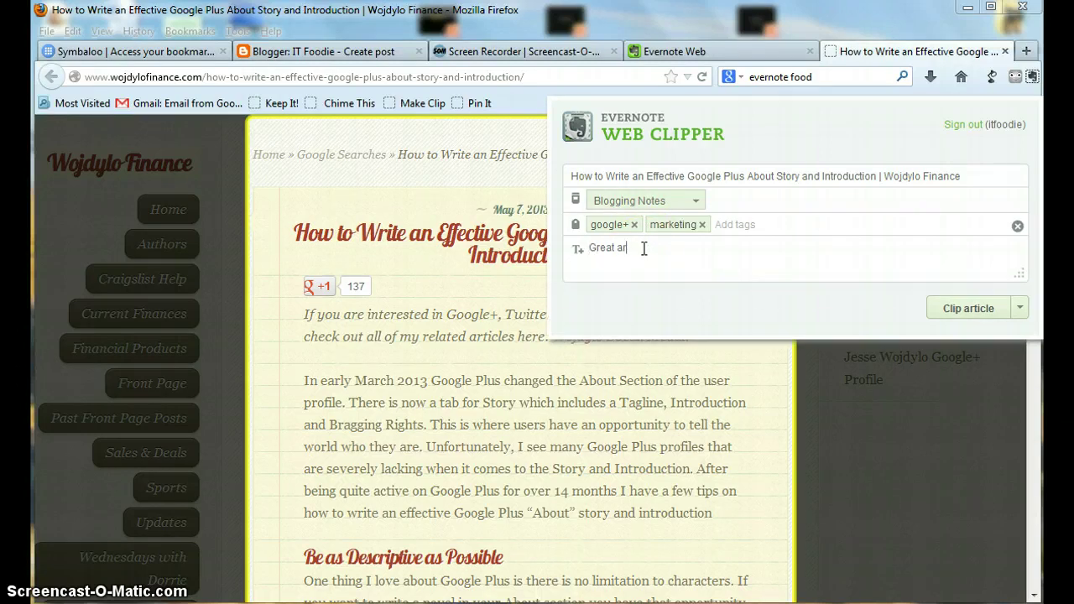
text(ticle on how to write you "Story" in Googl)
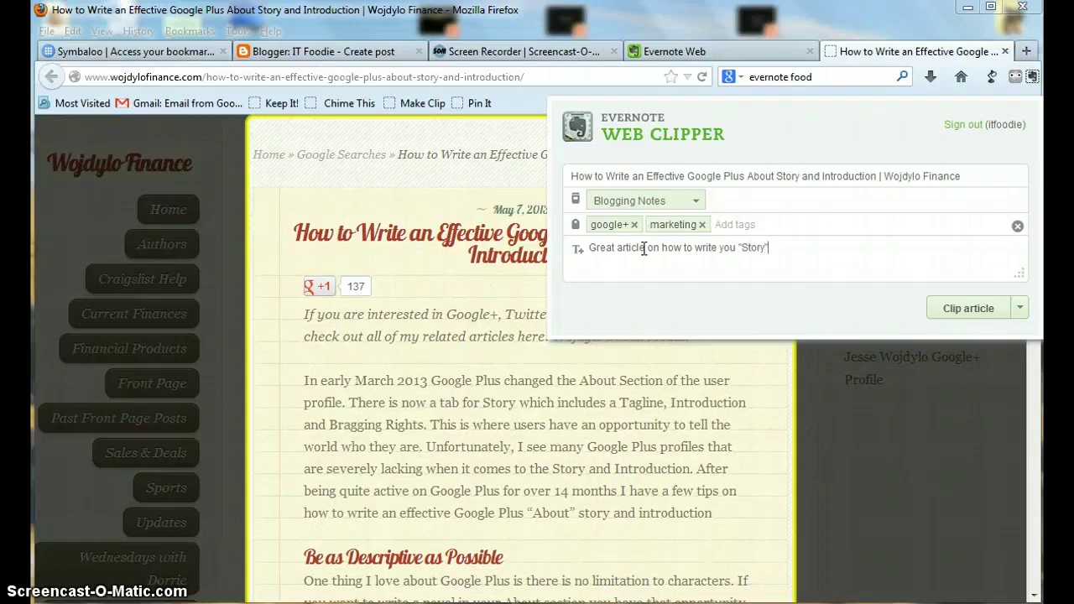
text(e+)
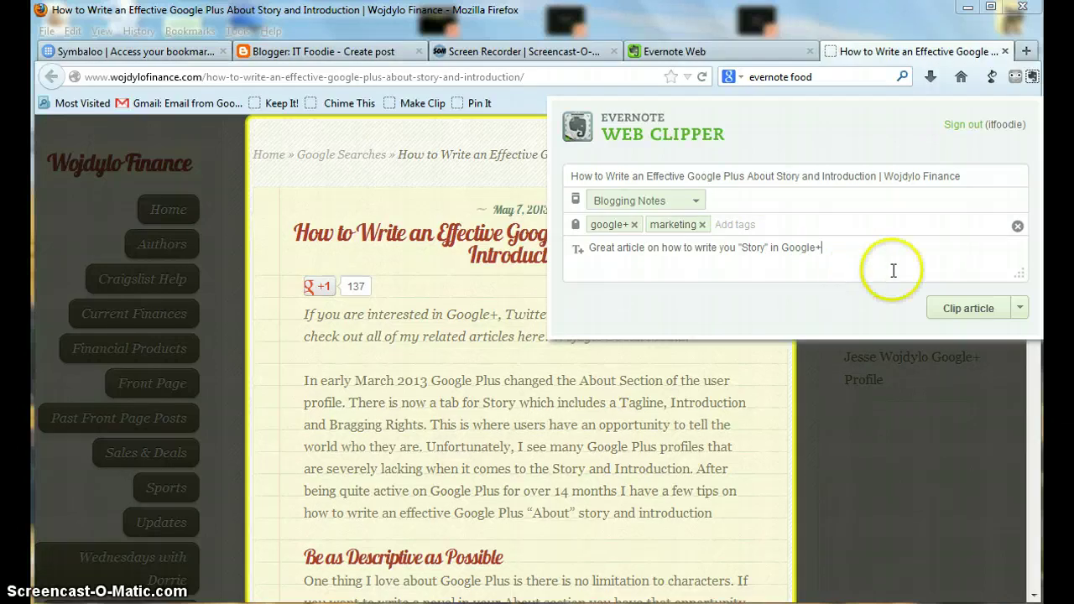
Try the Clip full page and Clip URL types, then switch back to Clip article and save
click(1020, 307)
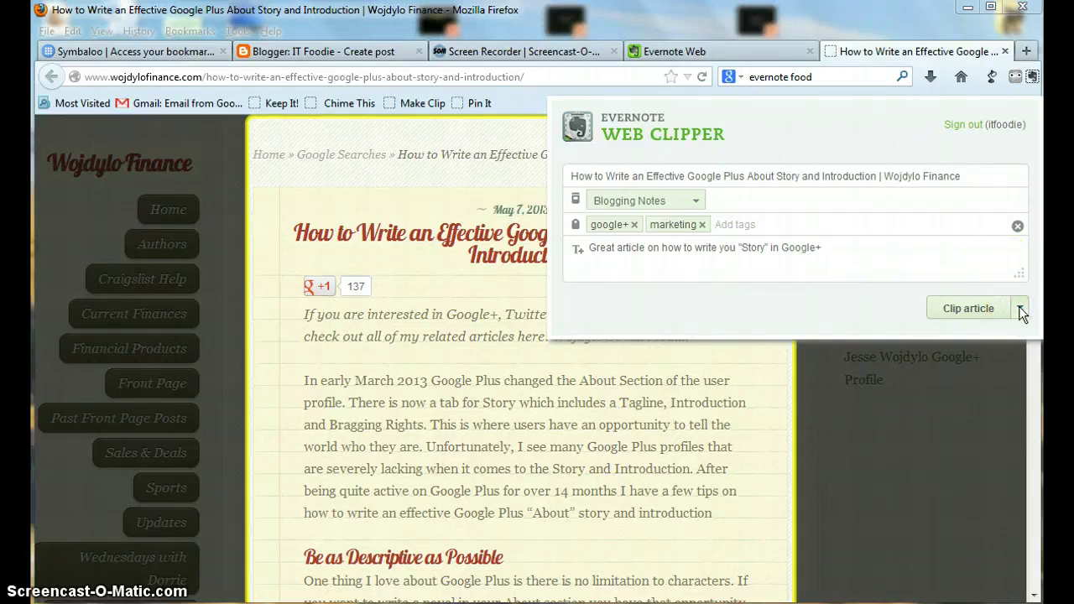
click(1021, 311)
click(1015, 308)
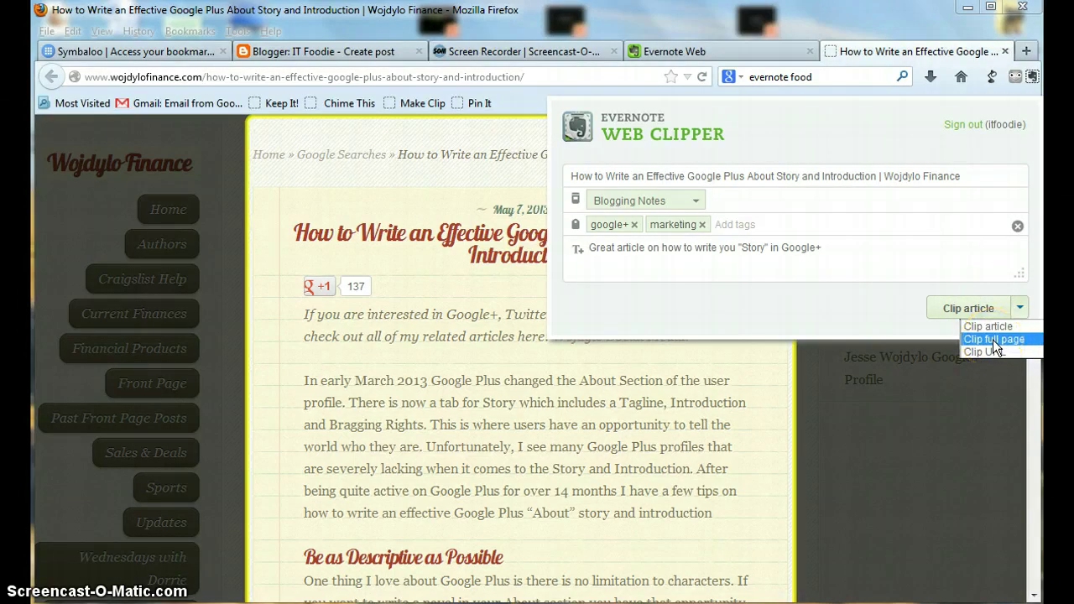
click(992, 340)
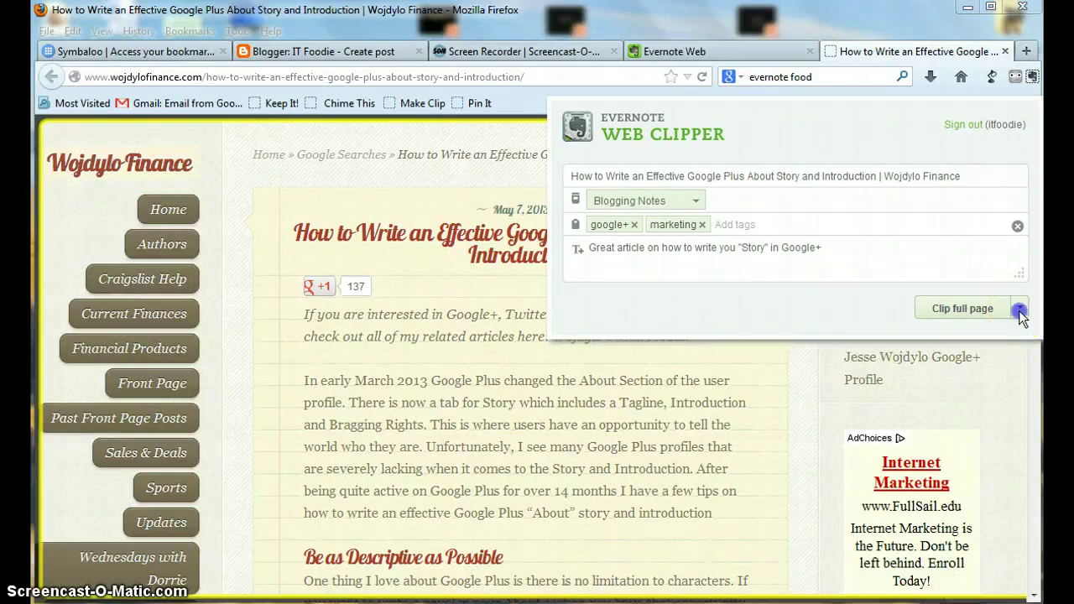
click(1019, 309)
click(984, 351)
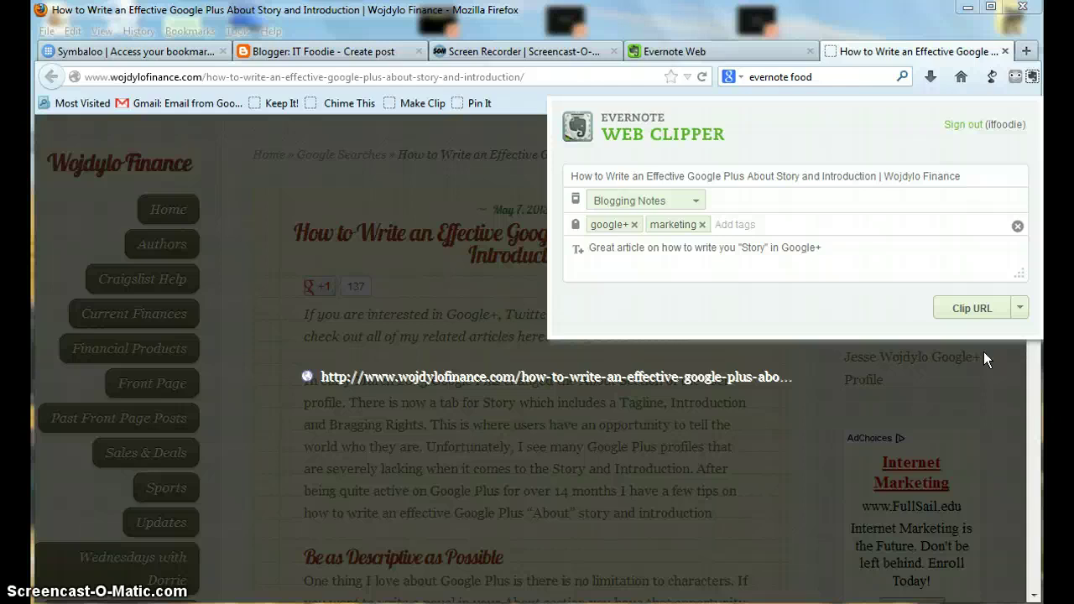
click(1019, 309)
click(1010, 326)
click(976, 308)
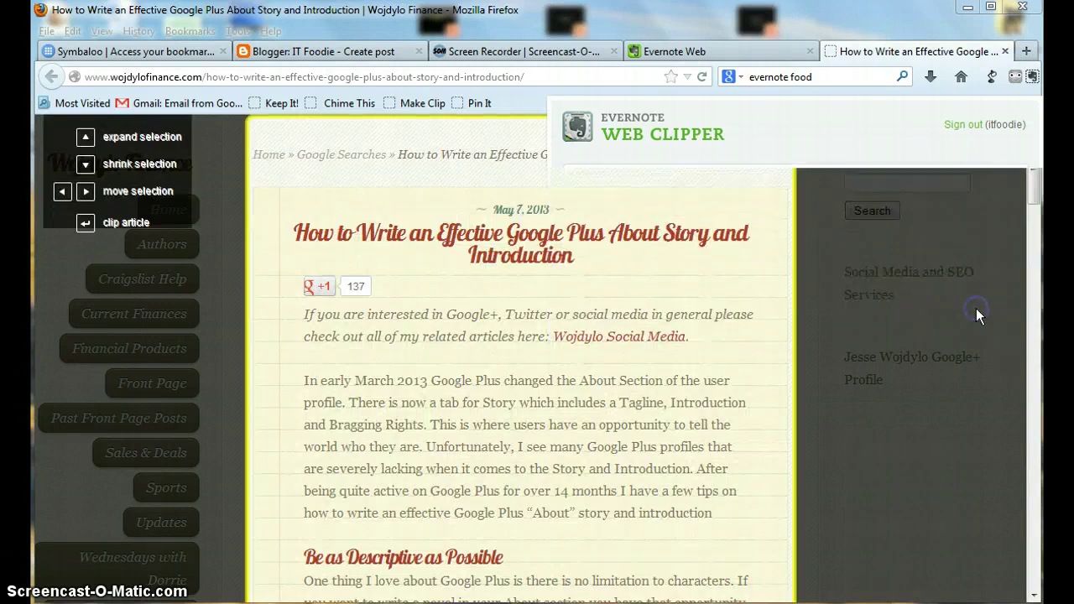
Open the clipped Google Plus article note in Evernote Web's editor from the Clipped notification
click(745, 194)
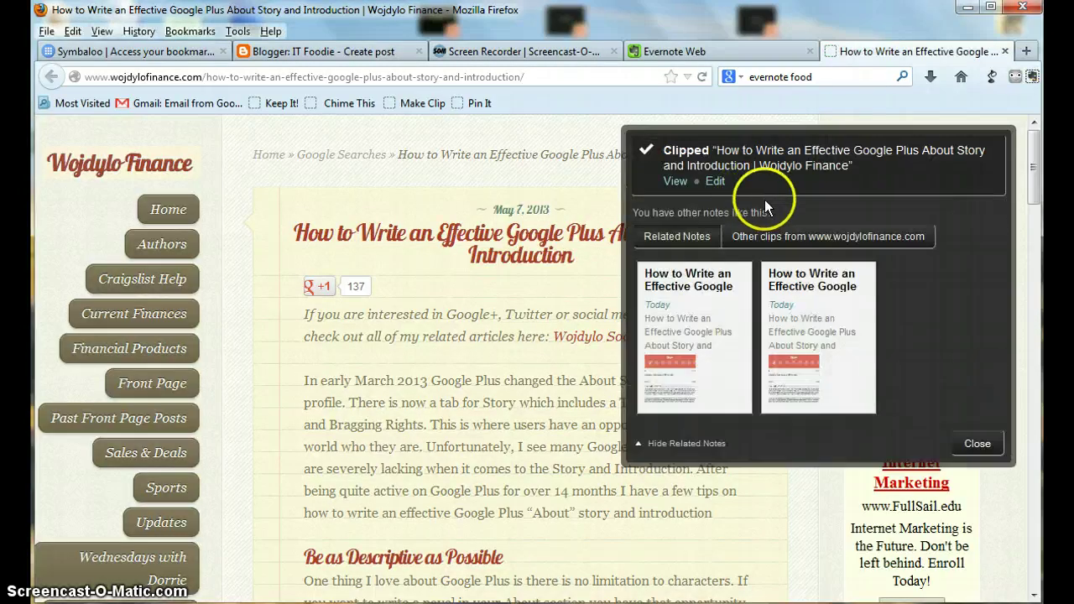
click(717, 182)
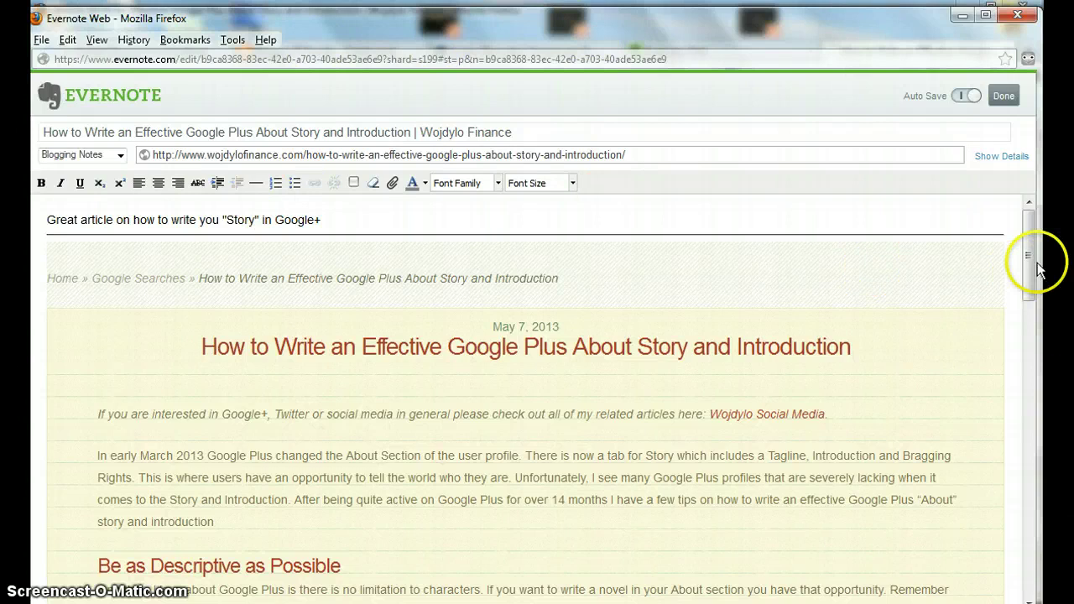
Colour the opening lines of the In early March 2013 paragraph dark red
drag(1033, 260, 1031, 317)
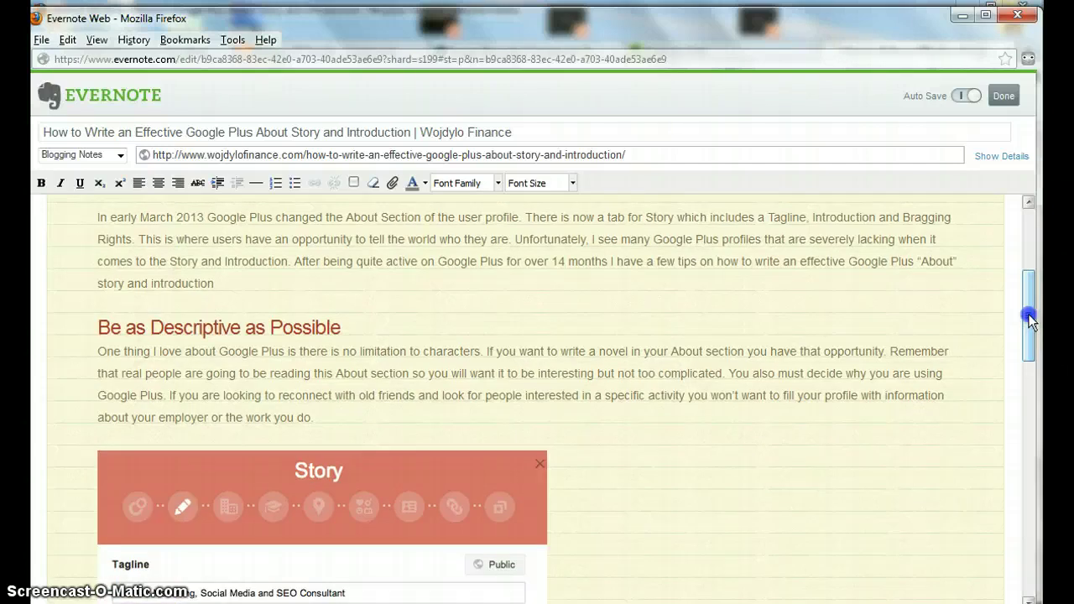
scroll(1023, 285, up, 4)
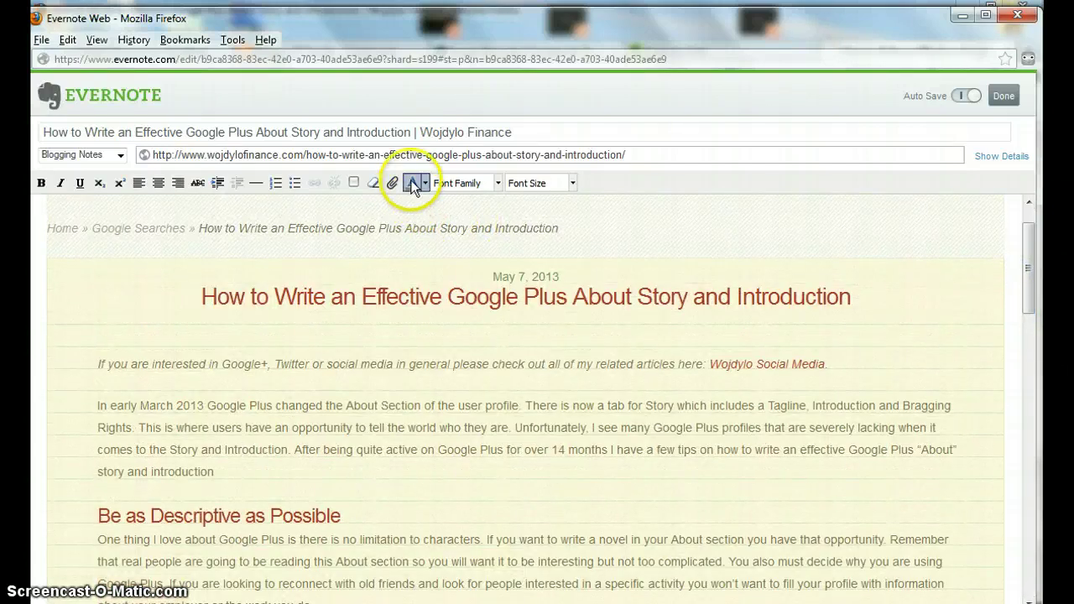
mouse_move(99, 408)
mouse_down()
mouse_move(156, 411)
mouse_move(195, 471)
mouse_move(215, 453)
mouse_move(87, 408)
mouse_up()
click(218, 460)
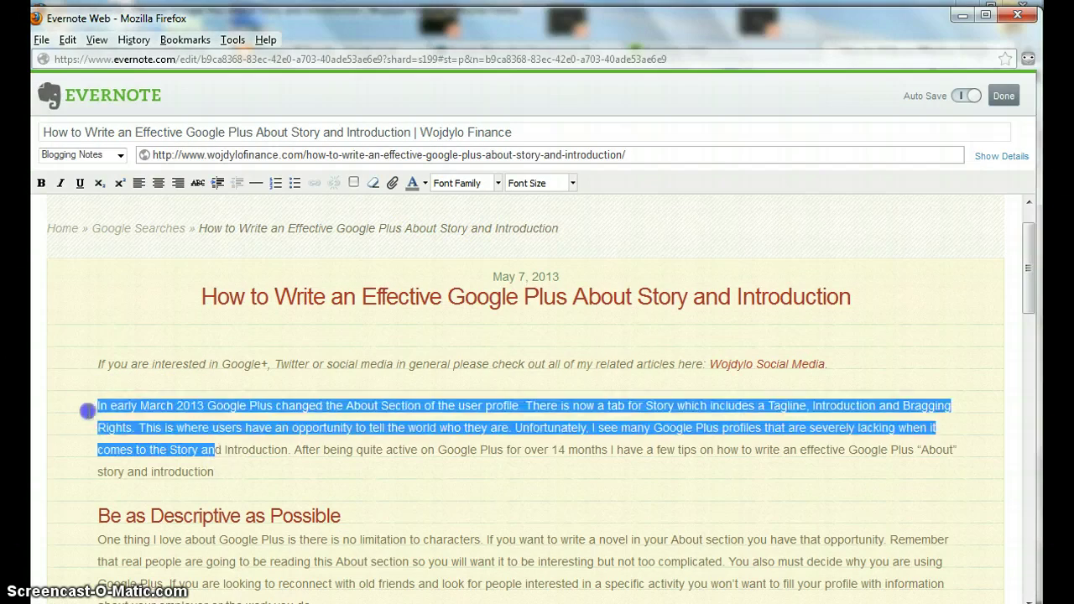
click(413, 180)
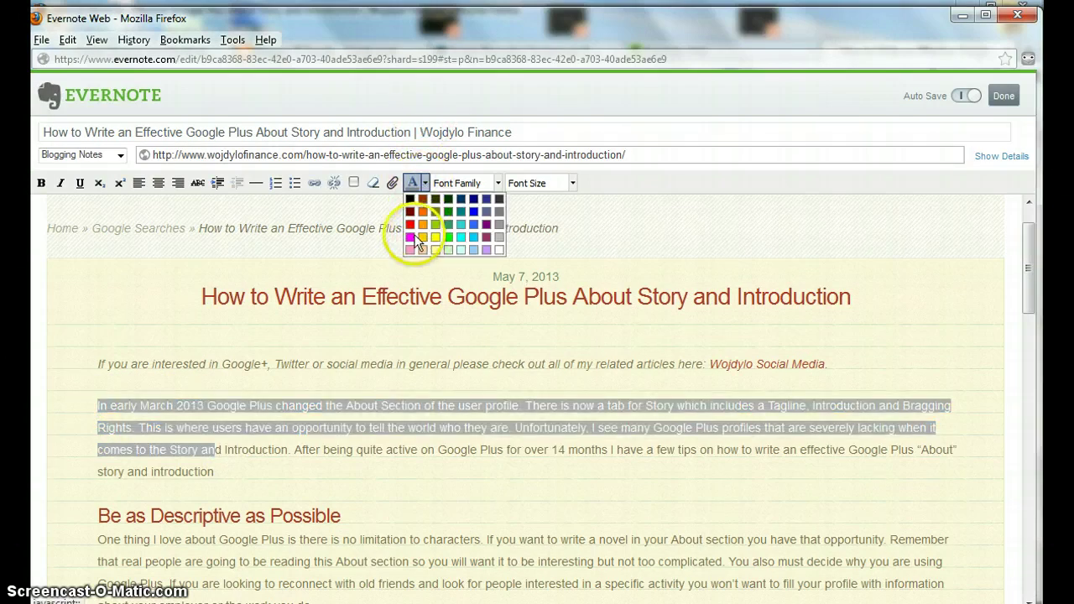
click(410, 211)
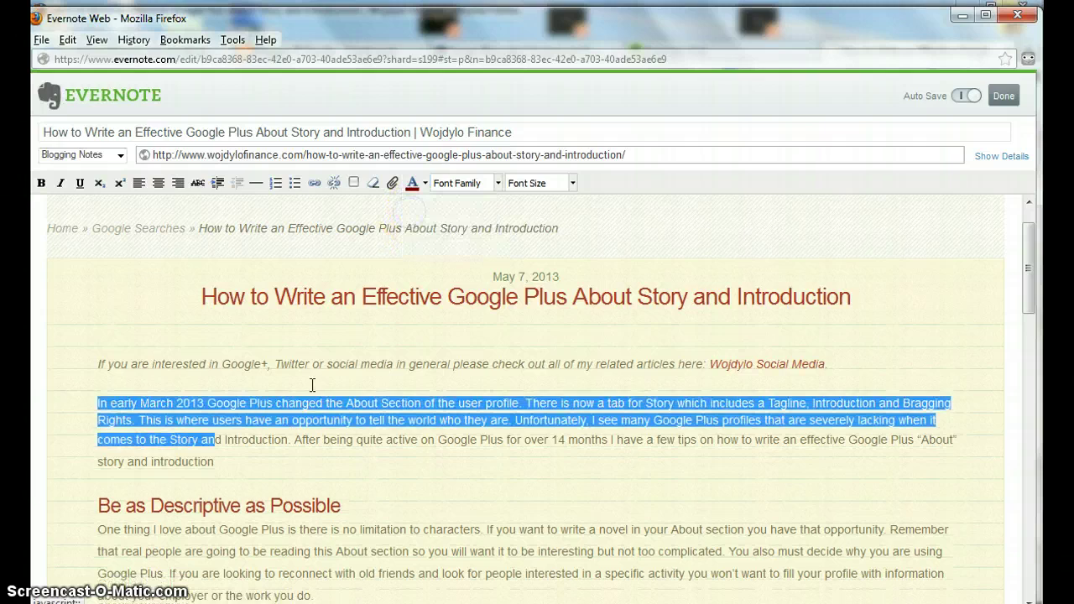
Delete the "Be as Descriptive as Possible" heading from the note
click(278, 455)
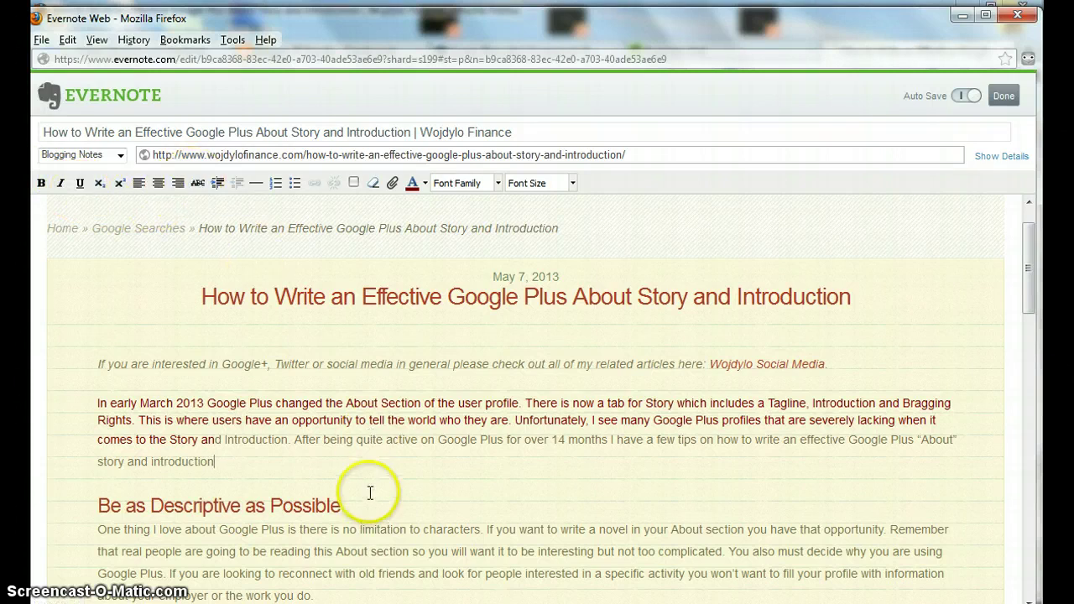
drag(363, 498, 84, 513)
key(BackSpace)
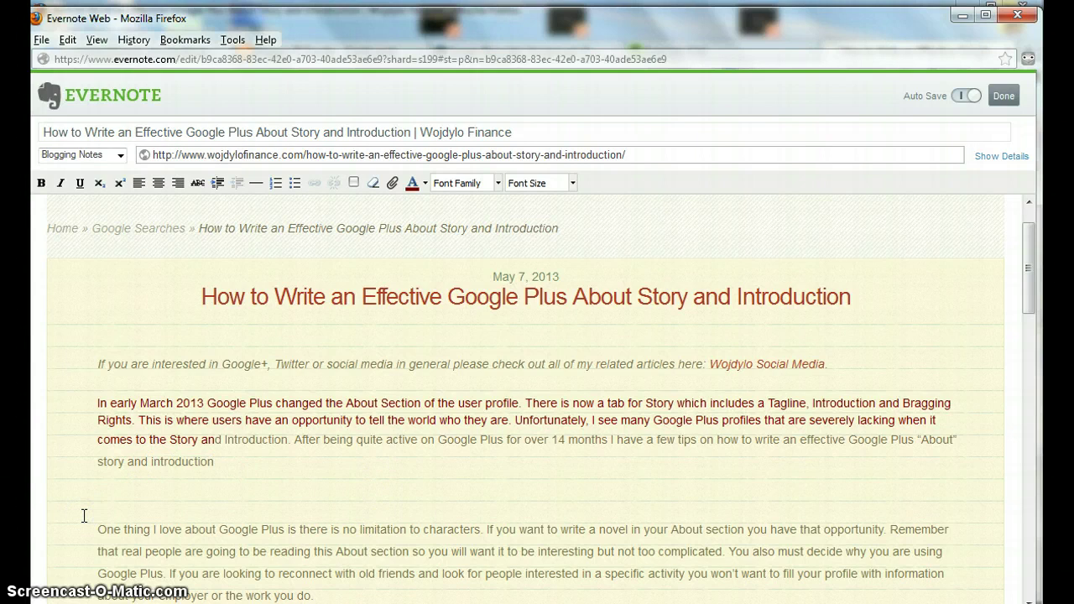